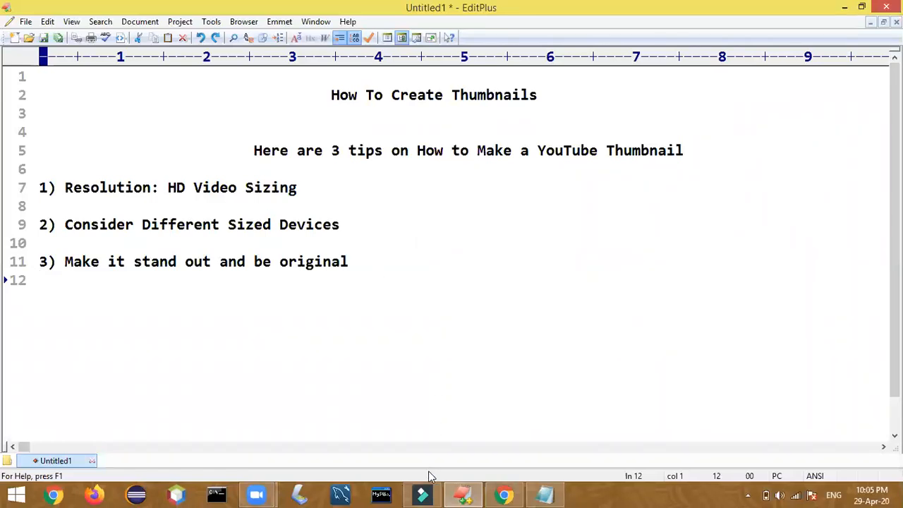
- Switch to Filmora9 and add the Filmora logo image to the start of video track 1
click(422, 494)
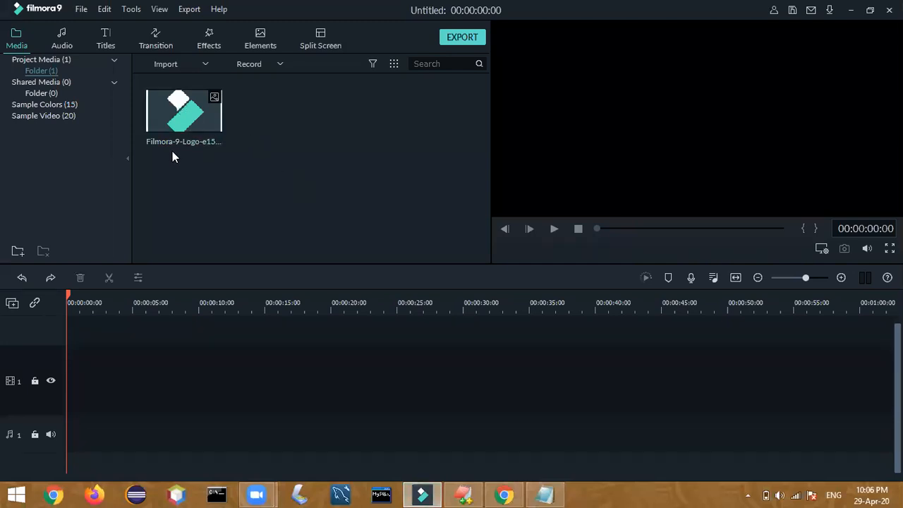
click(185, 113)
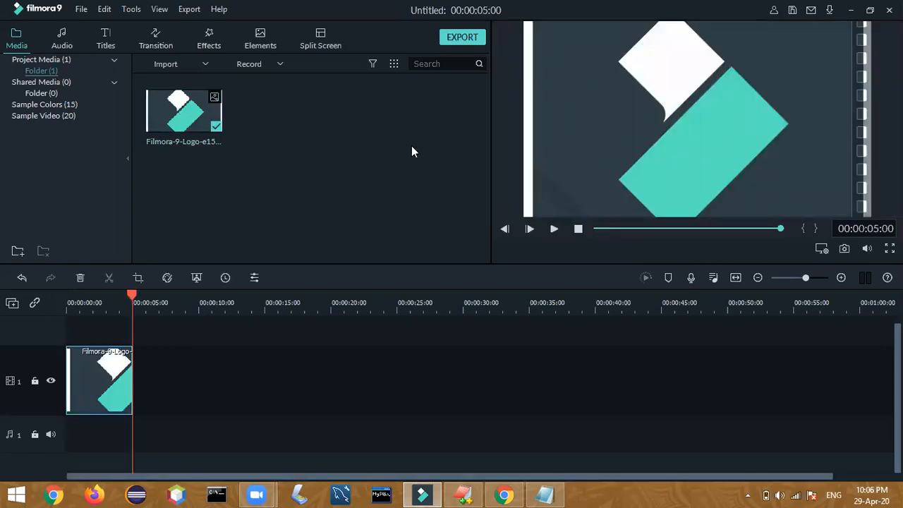
- Crop the logo clip to 887 x 498 in its original ratio, cutting off the white strips at both sides
click(138, 278)
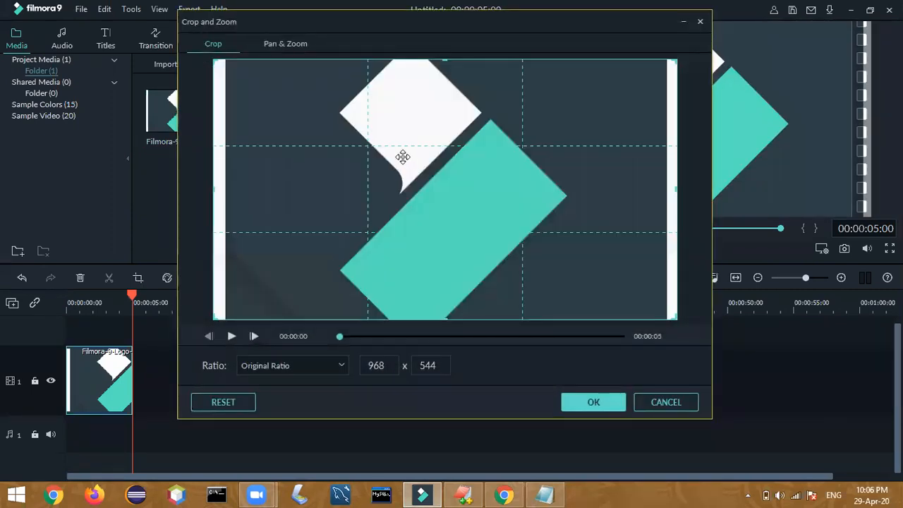
drag(214, 62, 237, 67)
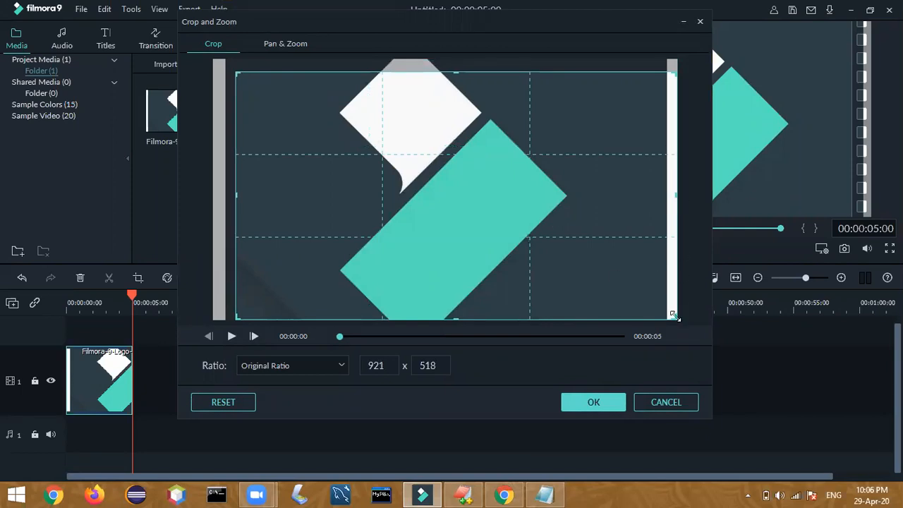
drag(674, 319, 659, 318)
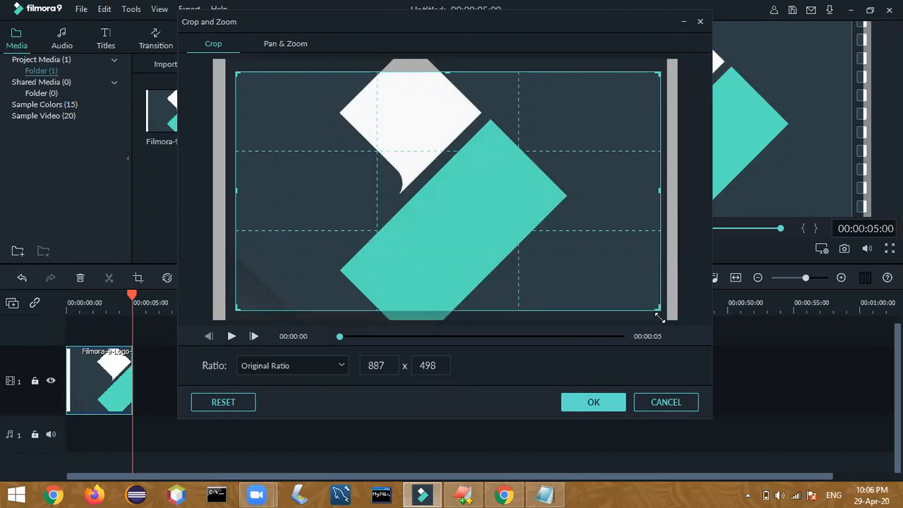
drag(553, 216, 553, 210)
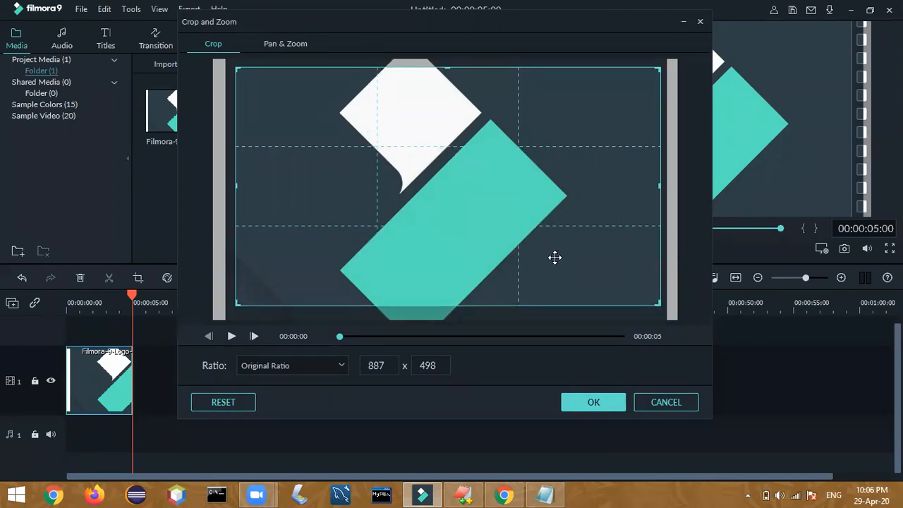
click(596, 404)
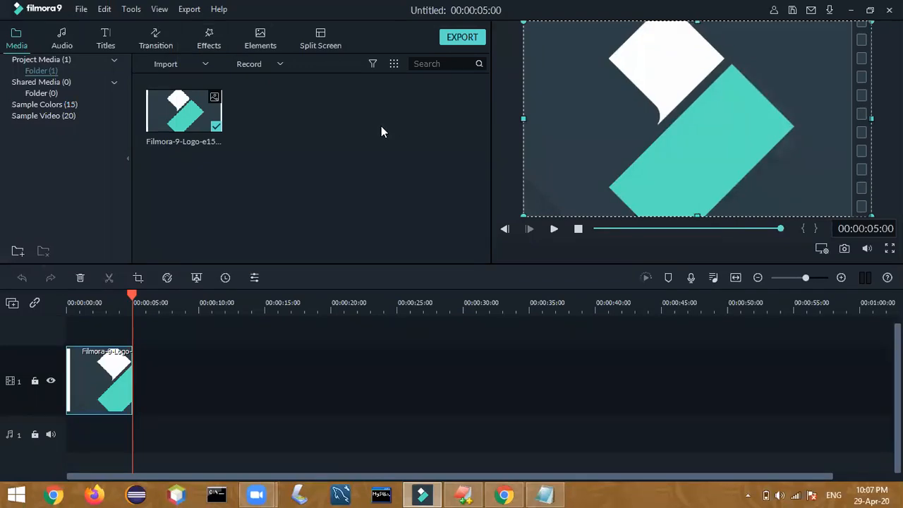
- Add the Credit 10 title to video track 1 directly after the logo clip
click(106, 38)
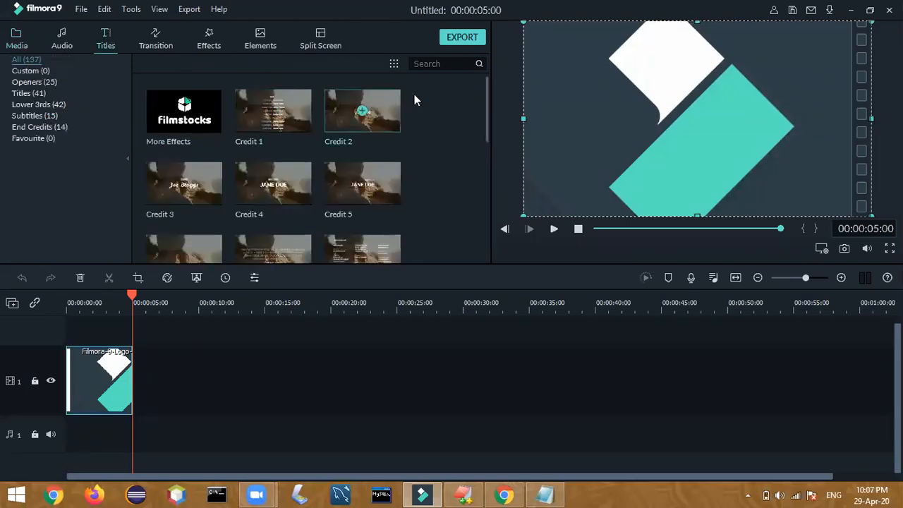
drag(487, 105, 485, 149)
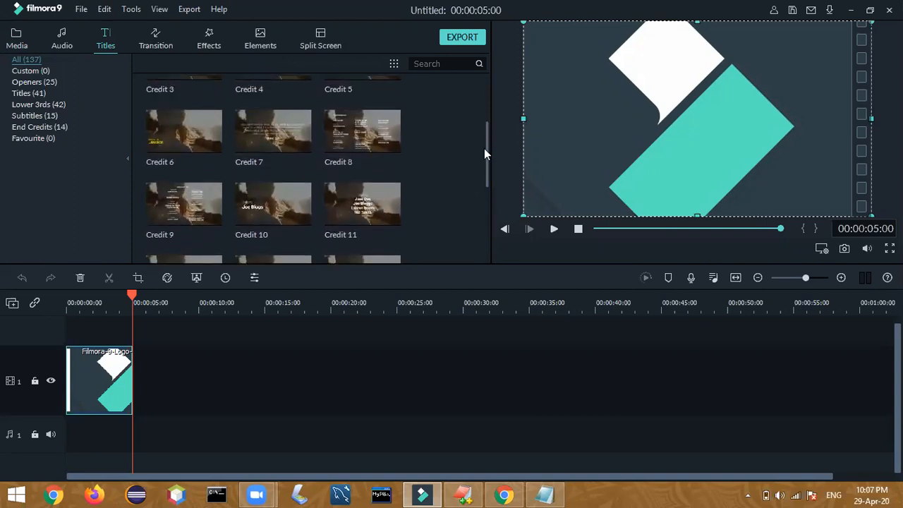
click(273, 205)
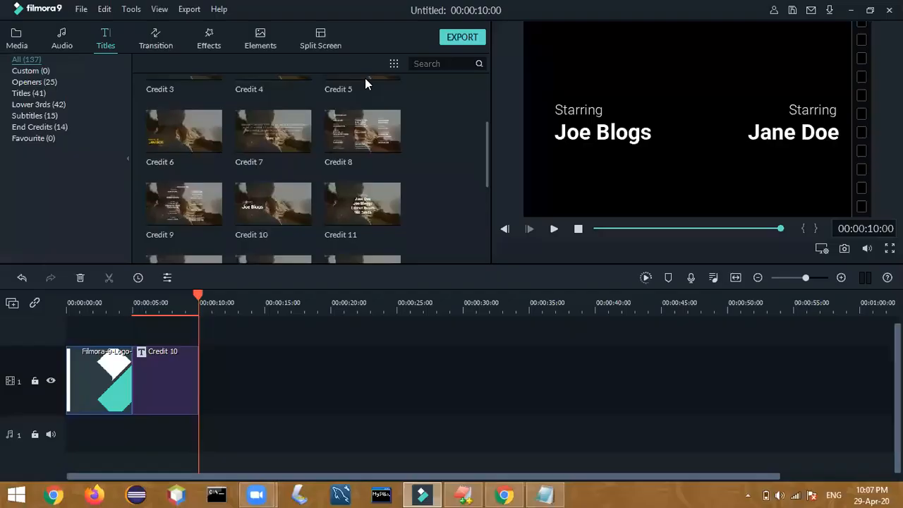
click(161, 361)
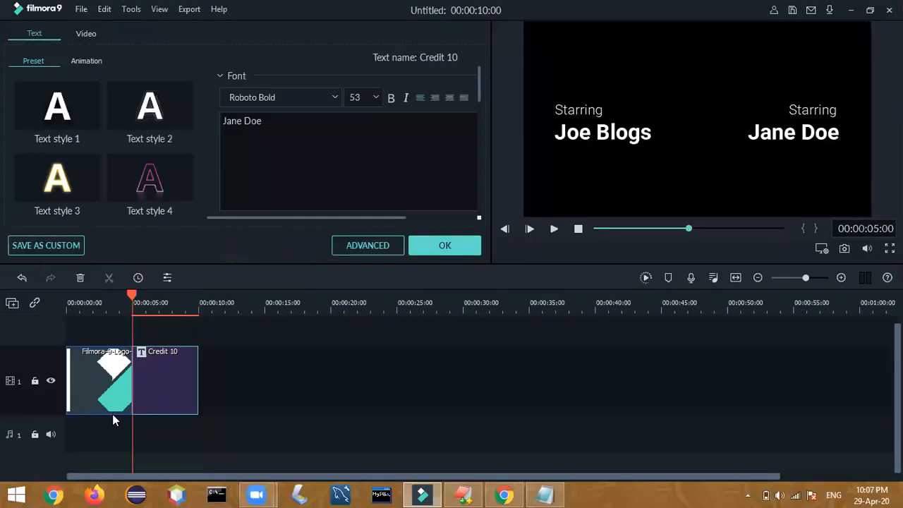
drag(163, 378, 110, 380)
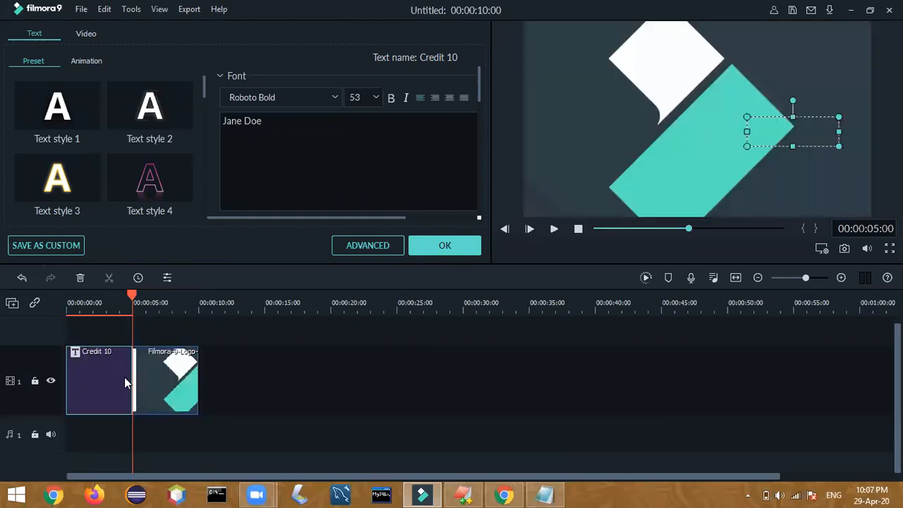
double_click(177, 359)
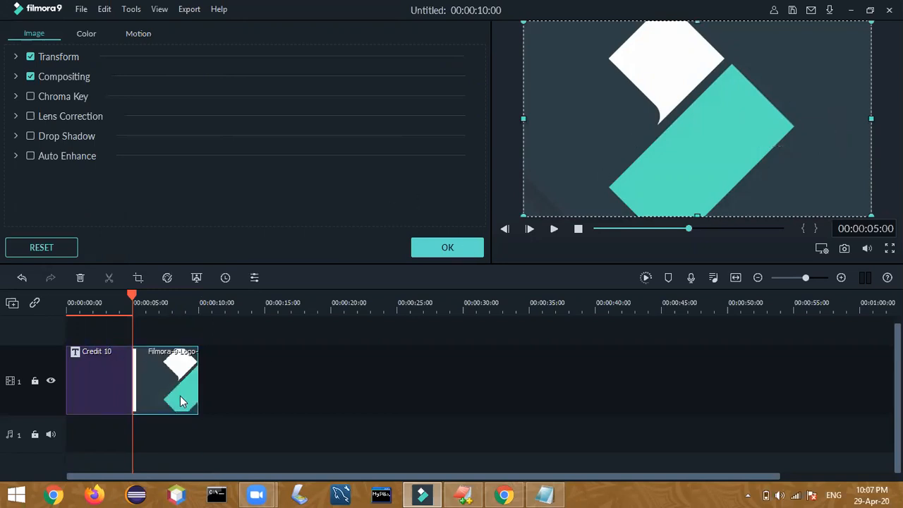
drag(181, 401, 109, 398)
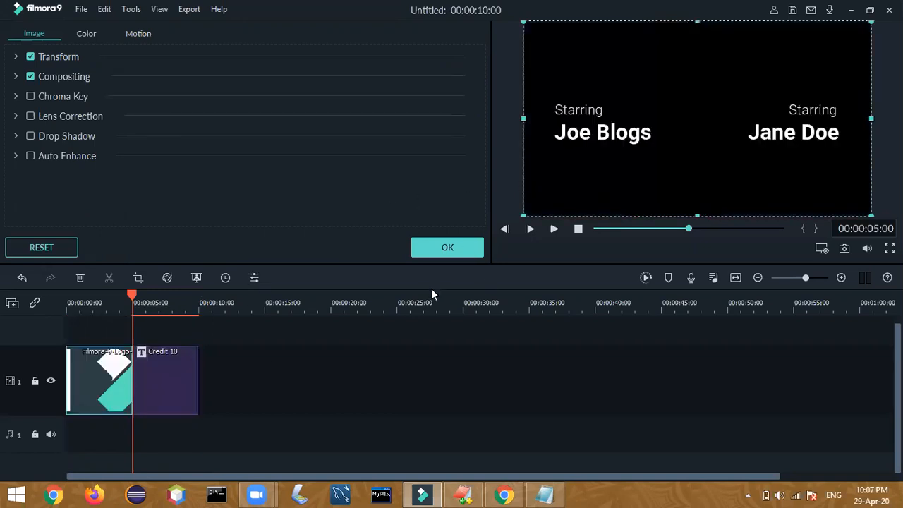
- Move the Credit 10 title onto video track 2, aligned above the logo clip from the timeline start
drag(201, 375, 124, 326)
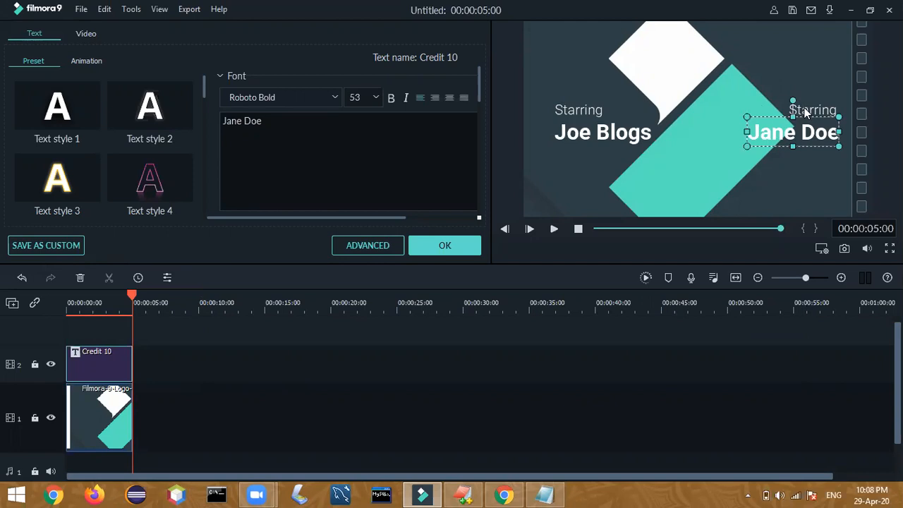
click(624, 145)
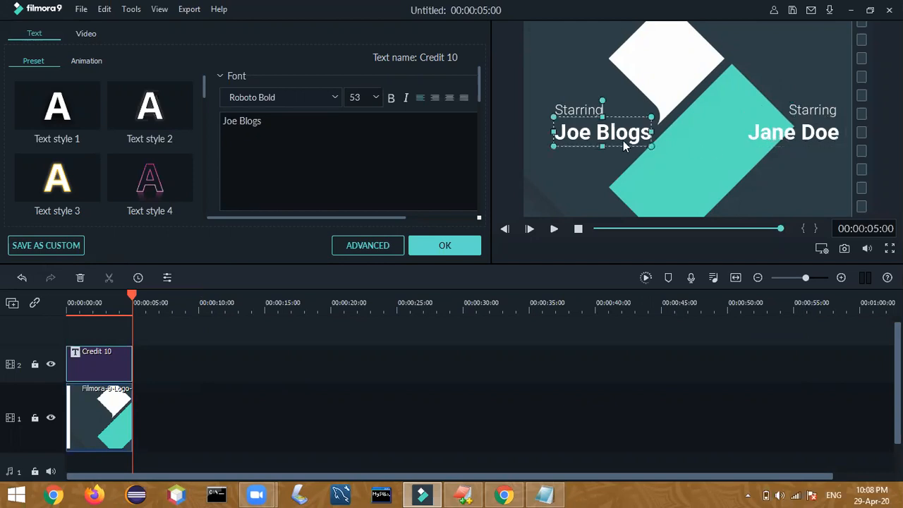
click(810, 134)
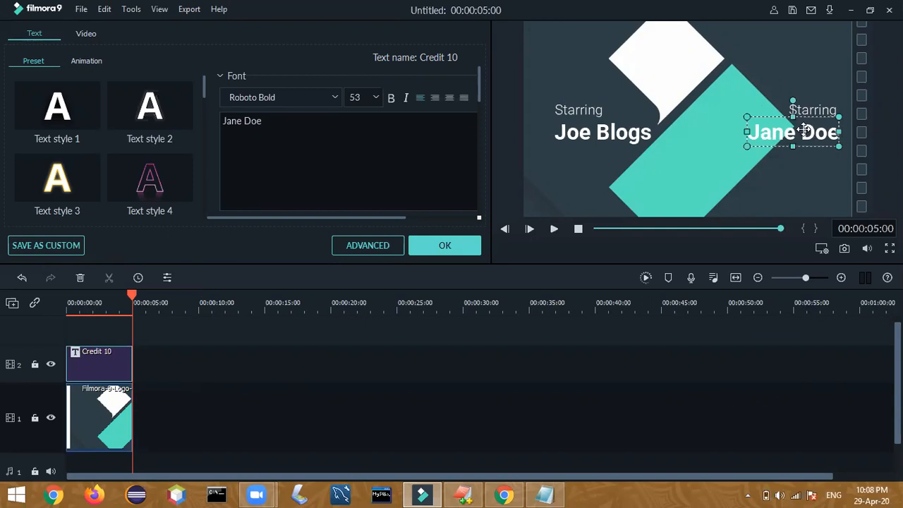
double_click(293, 98)
triple_click(293, 99)
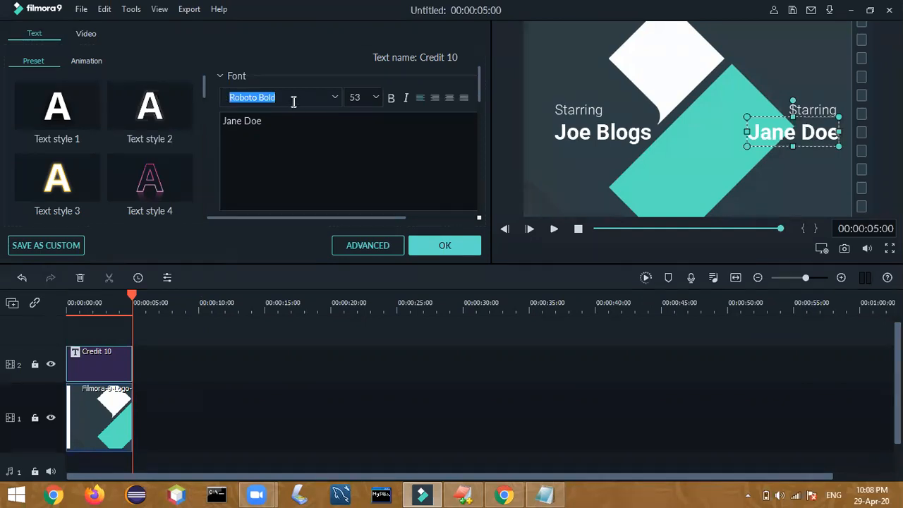
key(BackSpace)
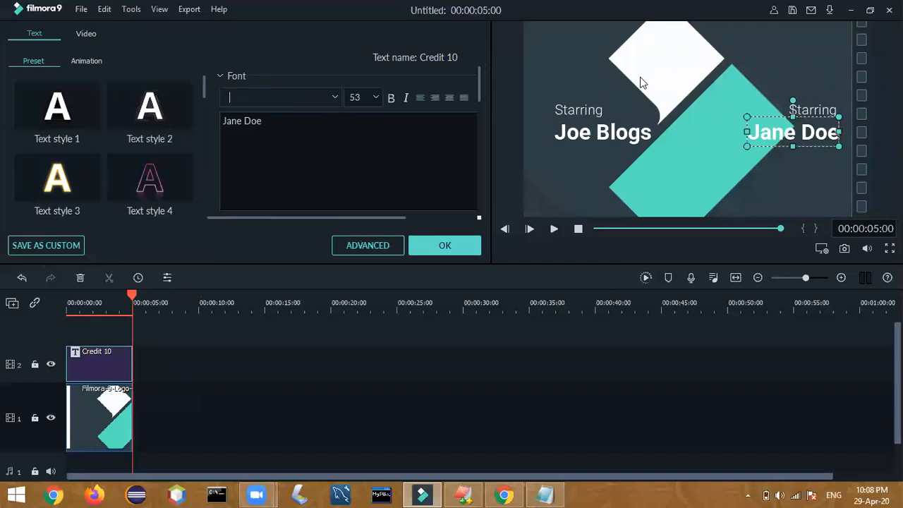
click(641, 132)
click(819, 107)
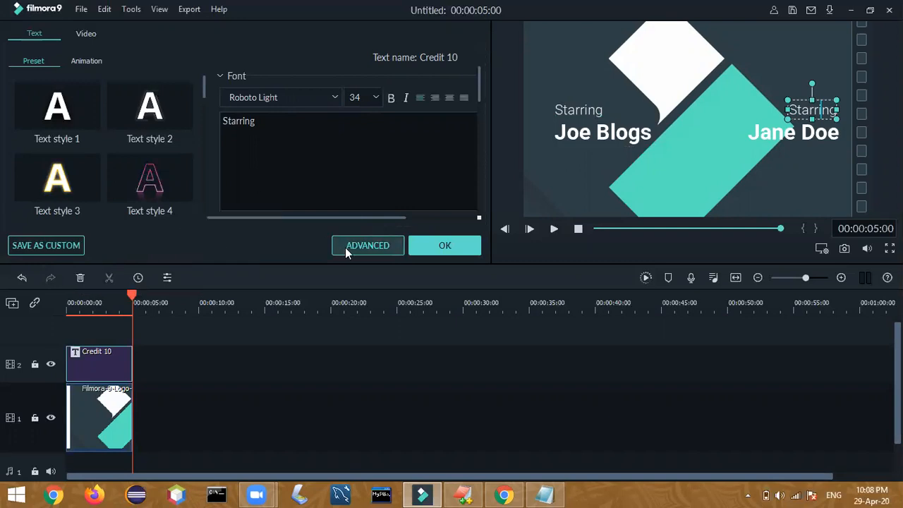
click(367, 246)
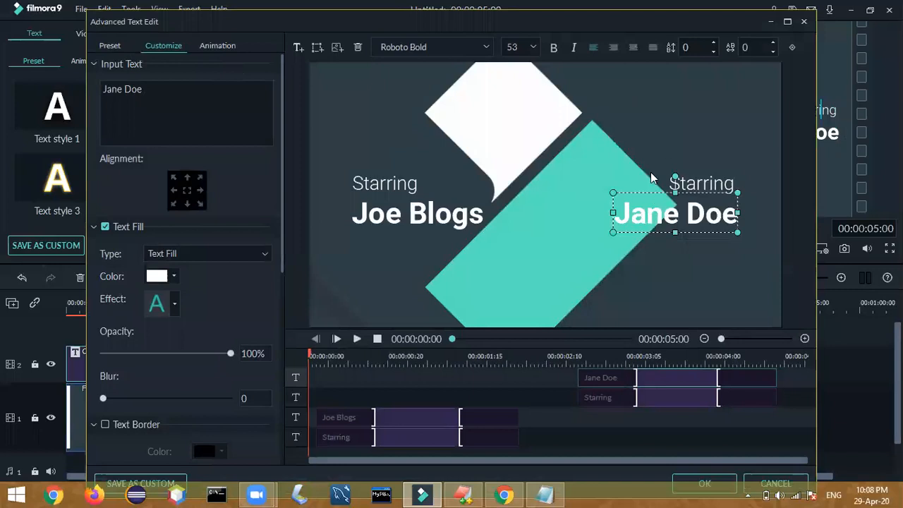
click(802, 22)
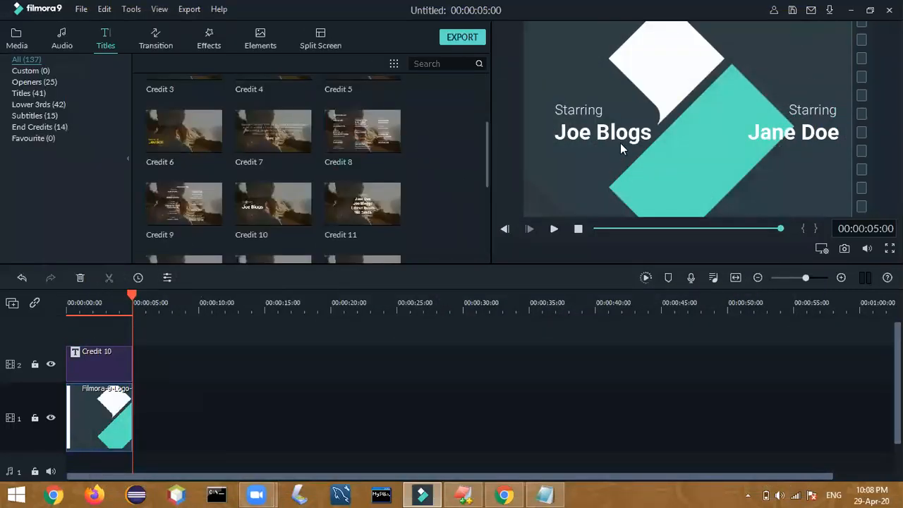
- Open the Credit 10 title for editing and delete the placeholder name on the right of the frame
double_click(91, 369)
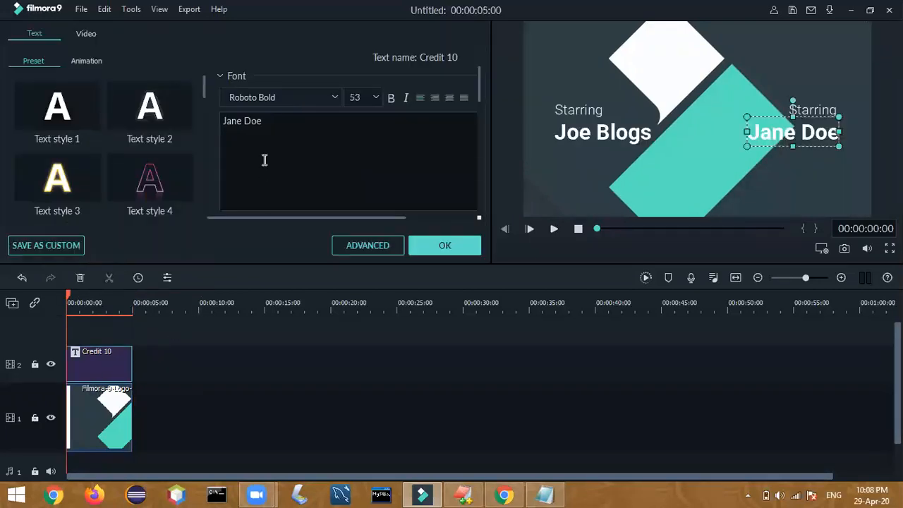
click(399, 121)
key(BackSpace)
key(BackSpace)
key(BackSpace)
key(BackSpace)
key(BackSpace)
key(BackSpace)
key(BackSpace)
key(BackSpace)
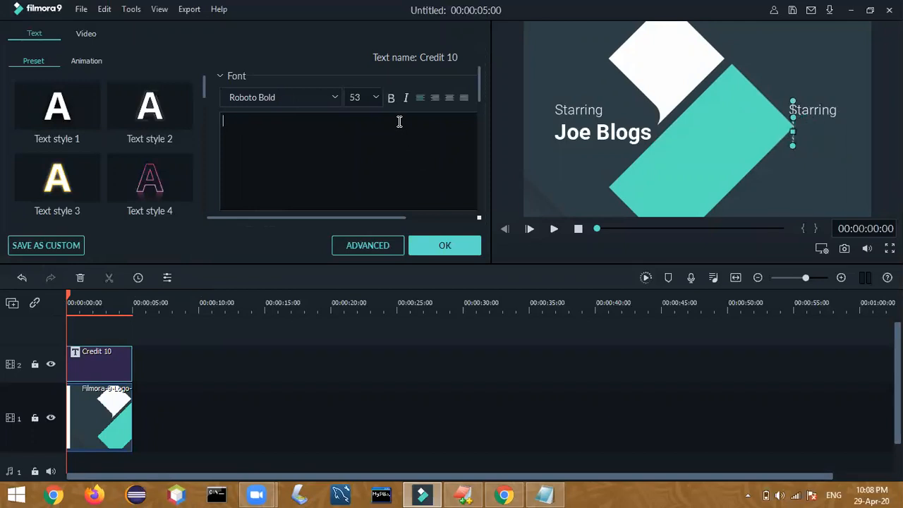
- Delete the "Starring" text on the right of the frame
click(820, 119)
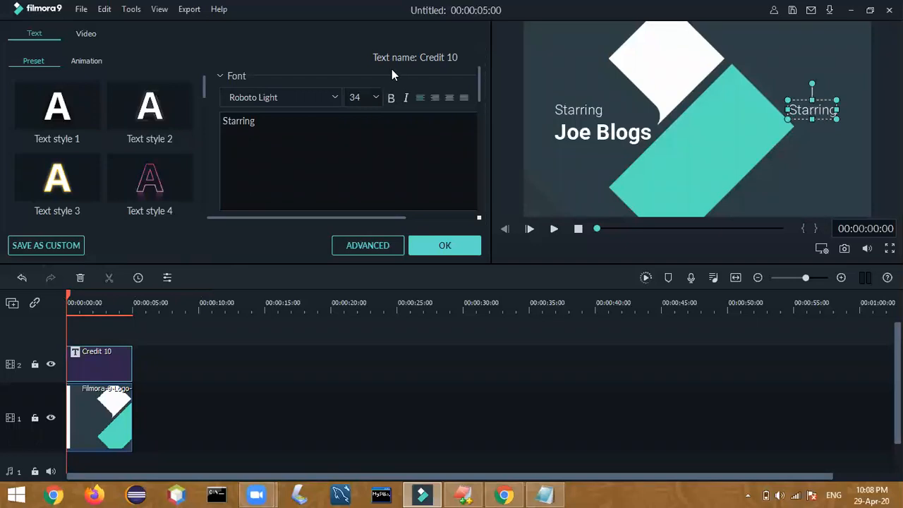
key(BackSpace)
key(BackSpace)
key(BackSpace)
key(BackSpace)
key(BackSpace)
key(BackSpace)
key(BackSpace)
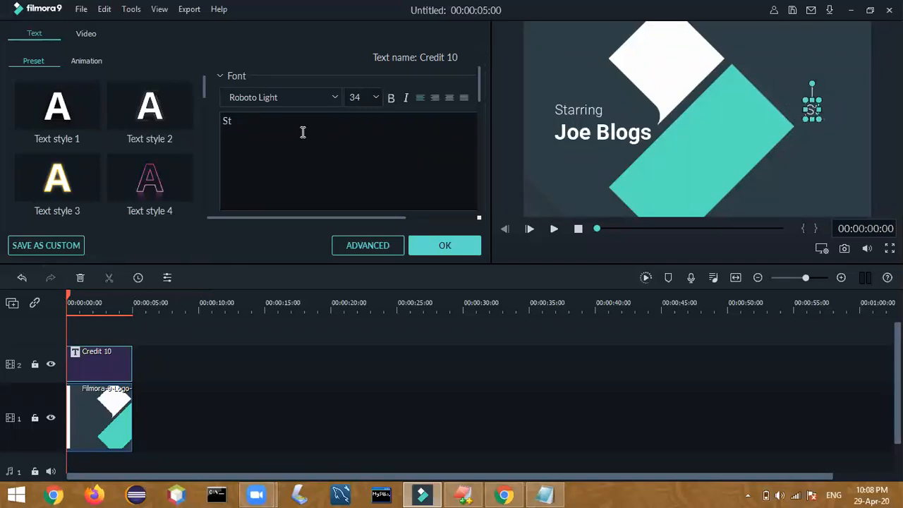
key(BackSpace)
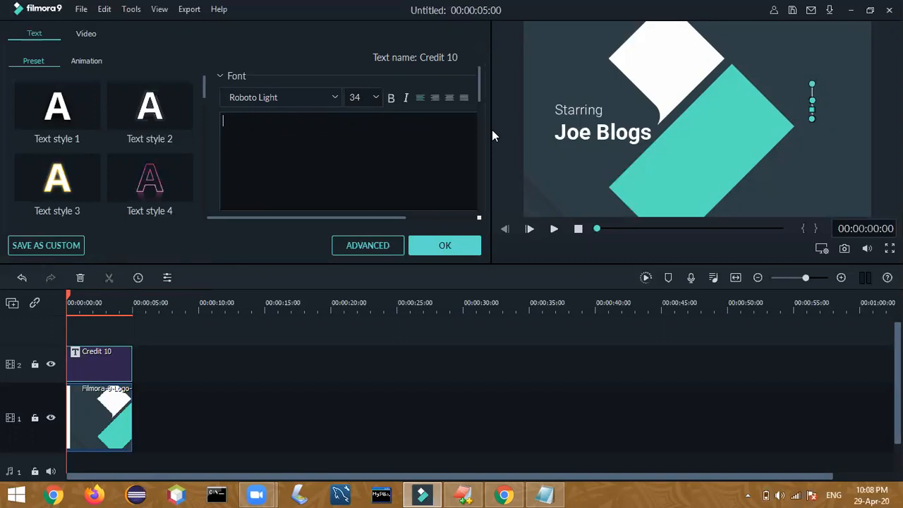
- Widen the remaining placeholder name's text box so it extends almost to the right edge of the frame
click(621, 130)
drag(650, 132, 834, 126)
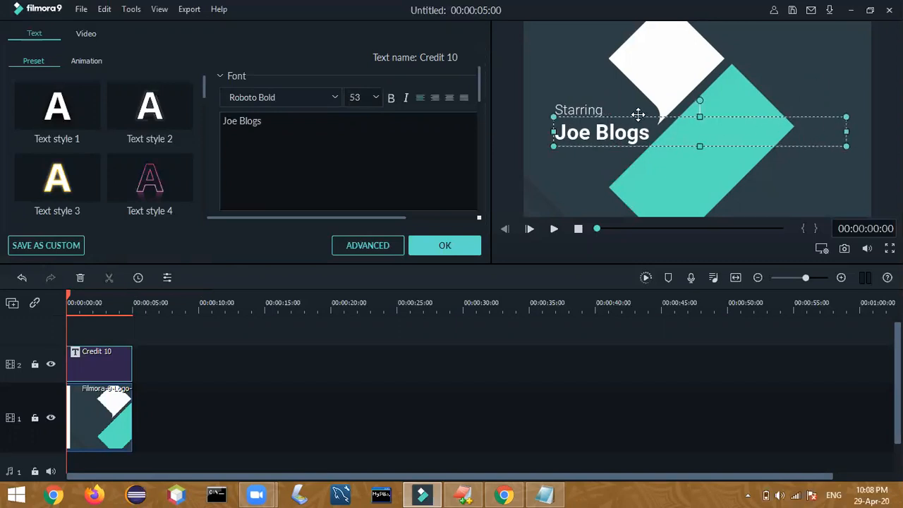
- Delete the "Starring" text above the remaining placeholder name
click(598, 113)
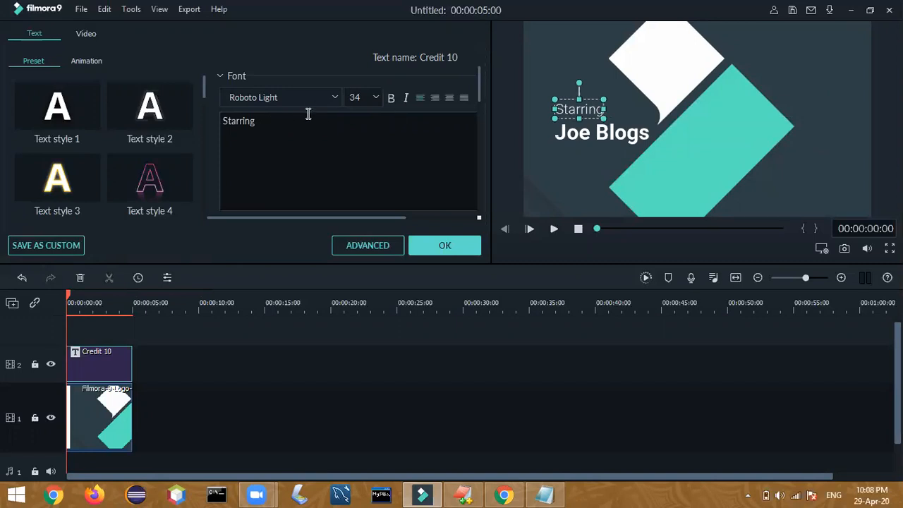
key(BackSpace)
key(BackSpace)
key(BackSpace)
key(BackSpace)
key(BackSpace)
key(BackSpace)
key(BackSpace)
key(BackSpace)
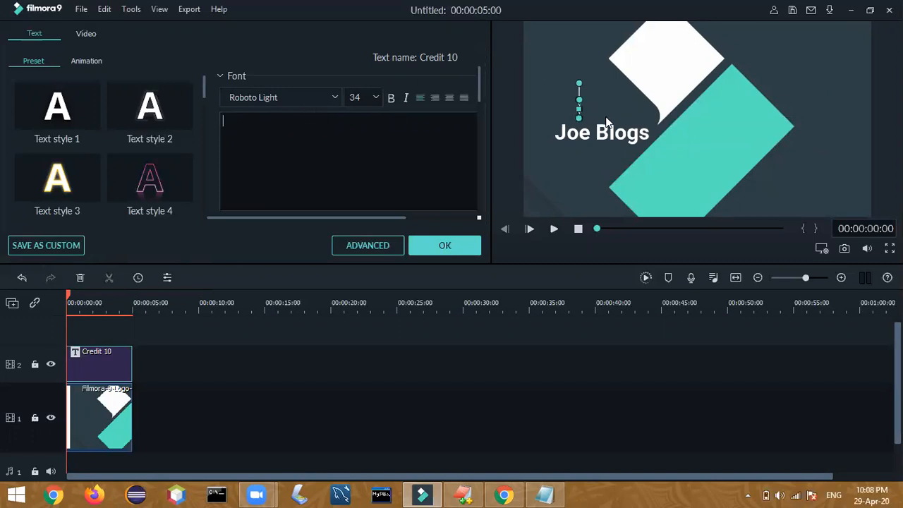
key(ctrl+z)
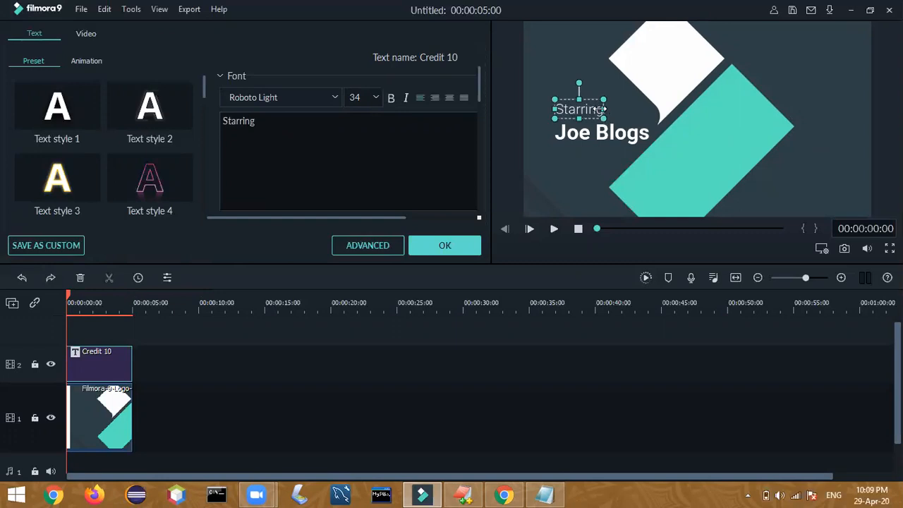
key(BackSpace)
key(BackSpace)
key(BackSpace)
key(BackSpace)
key(BackSpace)
key(BackSpace)
key(BackSpace)
key(BackSpace)
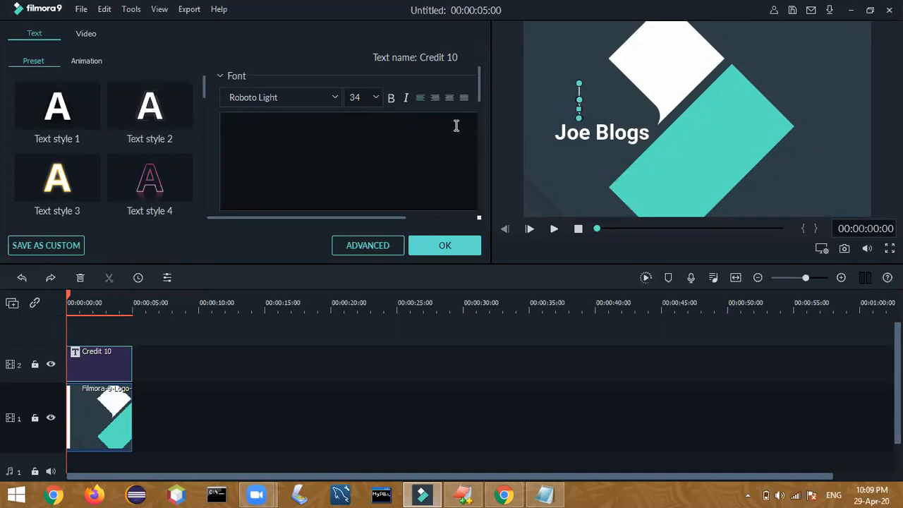
- Replace the remaining placeholder name in the title with "Thumbnail"
click(641, 134)
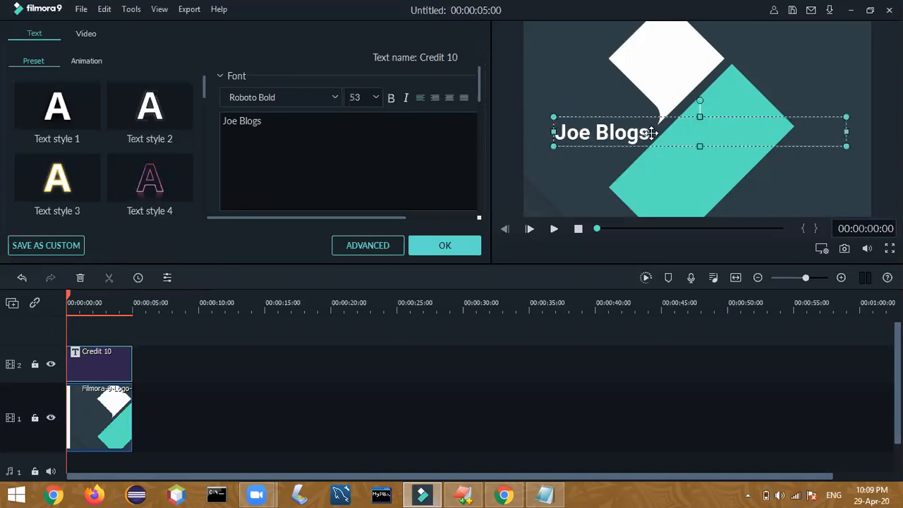
click(328, 118)
key(BackSpace)
key(BackSpace)
key(BackSpace)
key(BackSpace)
key(BackSpace)
key(BackSpace)
key(BackSpace)
key(BackSpace)
key(BackSpace)
text(Thum)
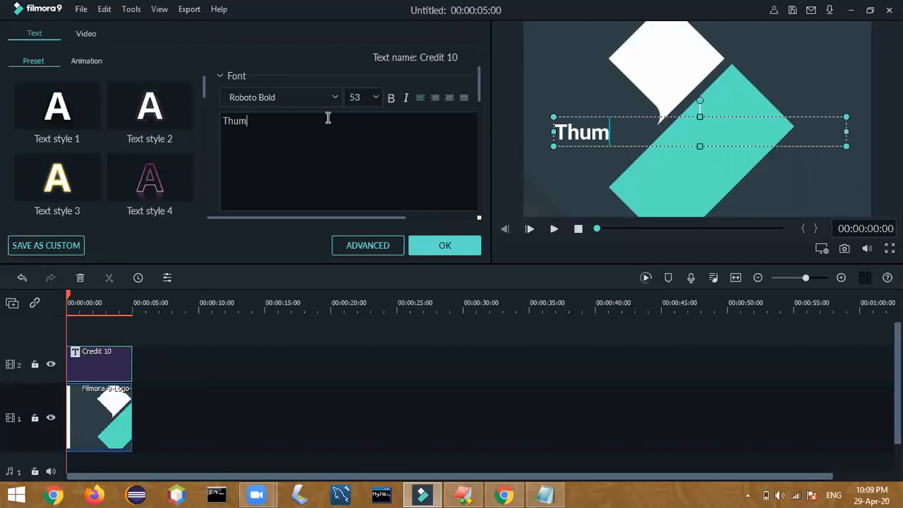
text(bnail)
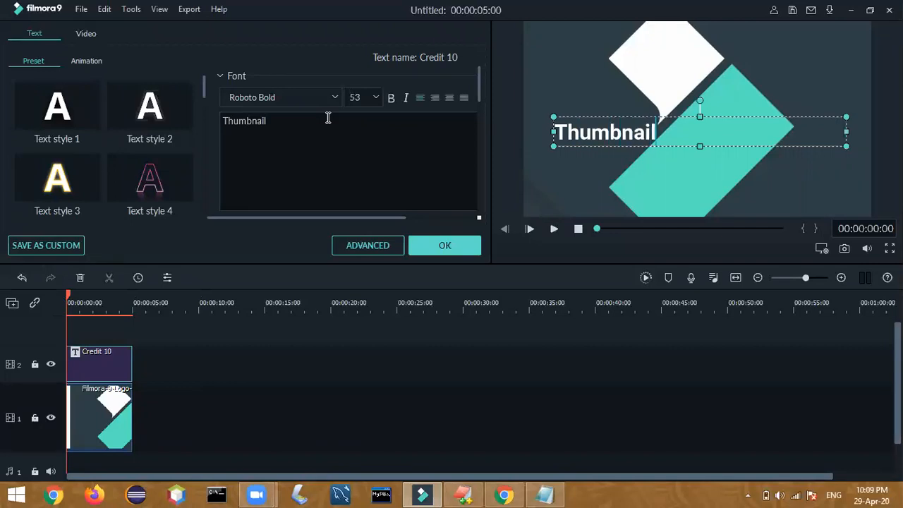
- Extend the title text to read "Thumbnail for YouTube Vedios", then enlarge its text box and place it lower in the frame
text( for You)
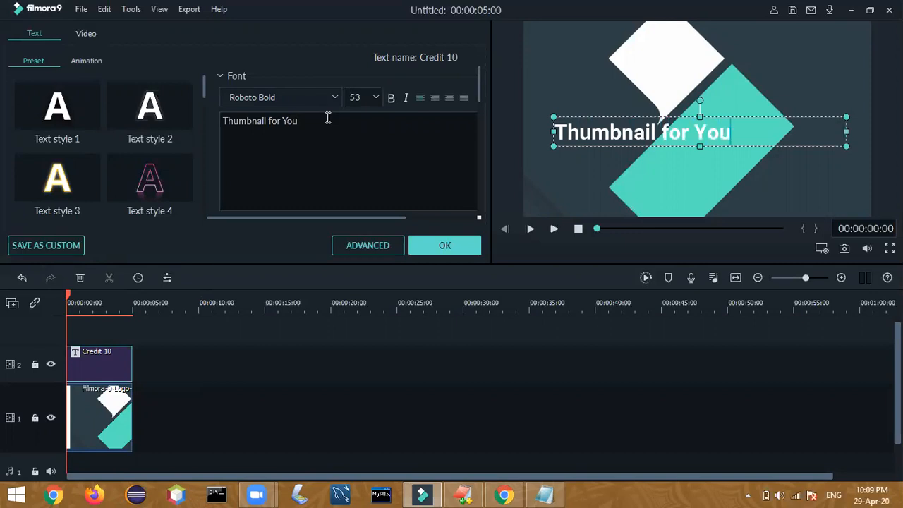
text(TUbe)
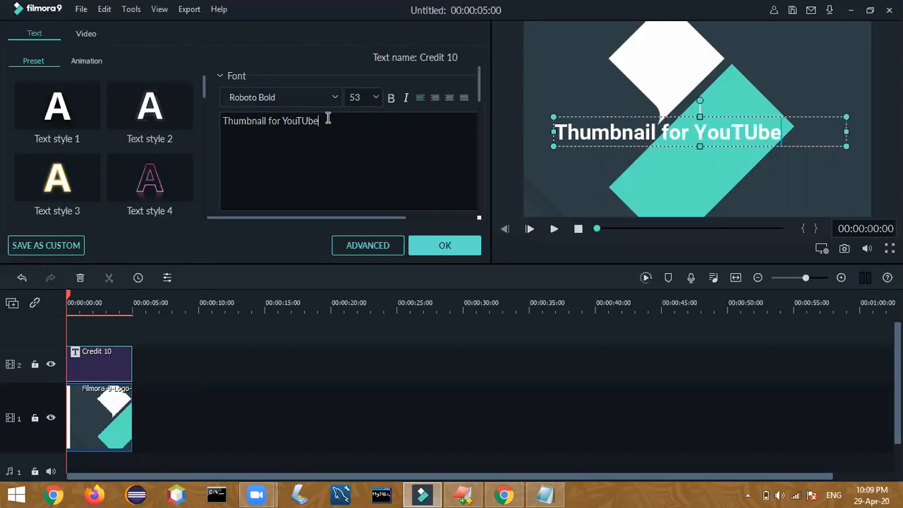
key(BackSpace)
key(BackSpace)
key(BackSpace)
text(u)
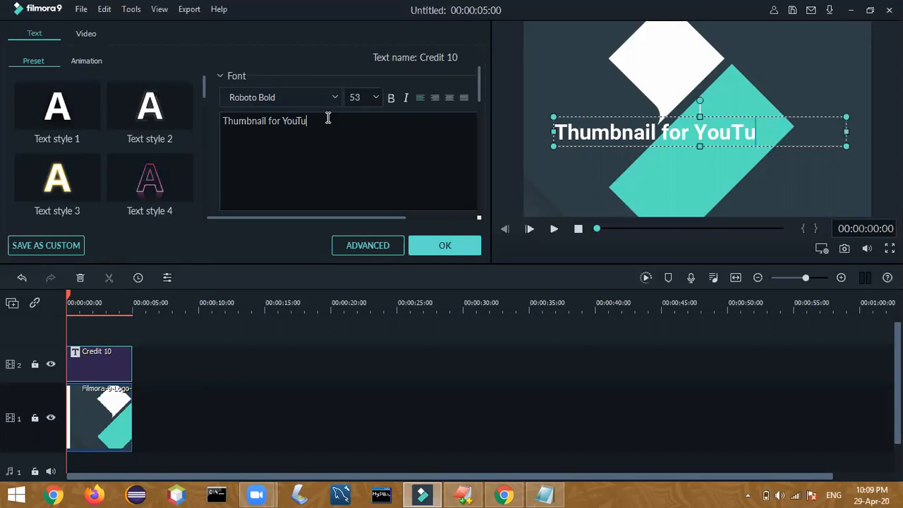
text(be Vedios)
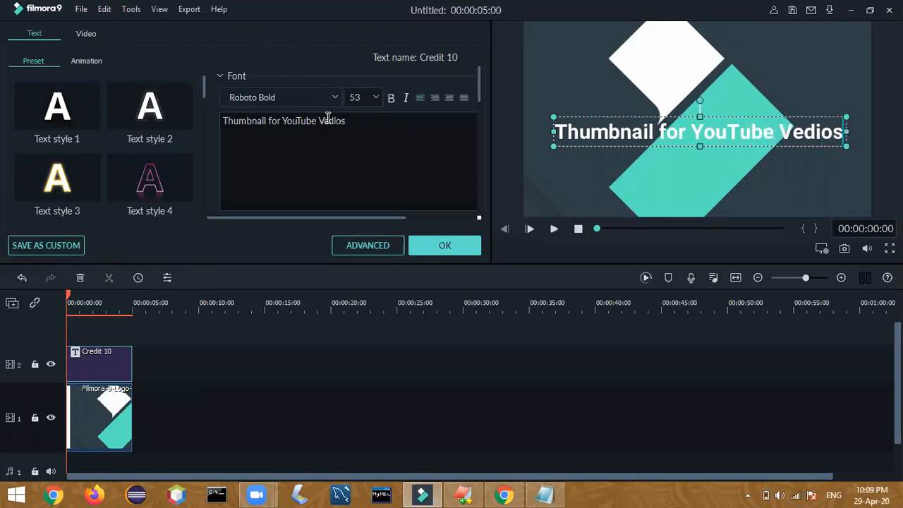
drag(553, 116, 688, 155)
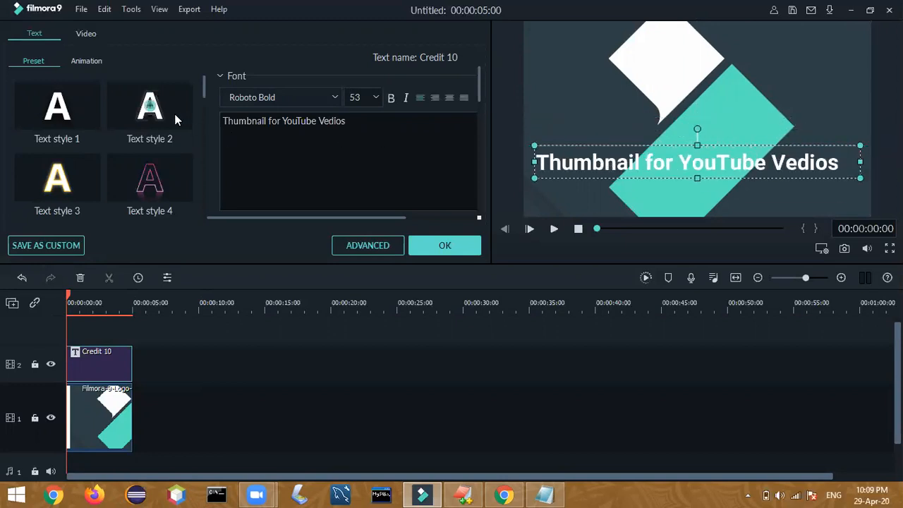
- Try Text style 4, Text style 10 and Text style 8 on the title, and raise it to mid-frame
click(155, 182)
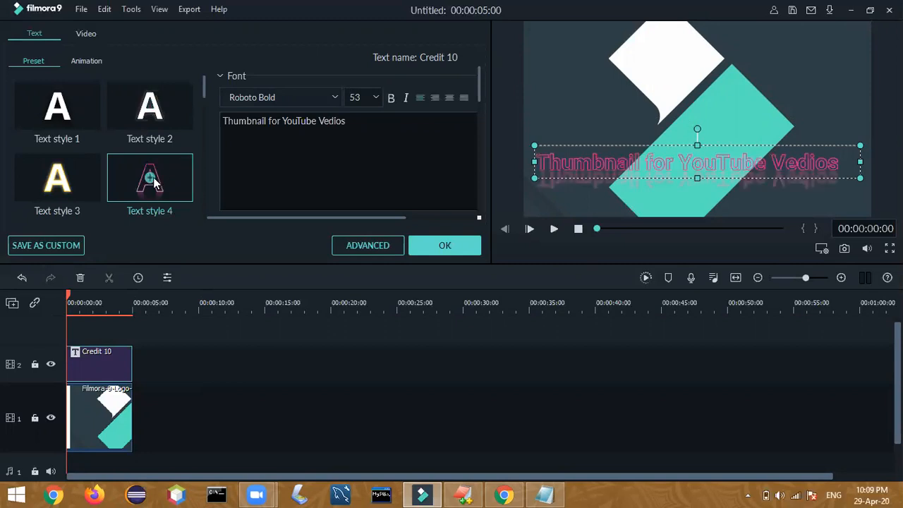
drag(204, 91, 205, 142)
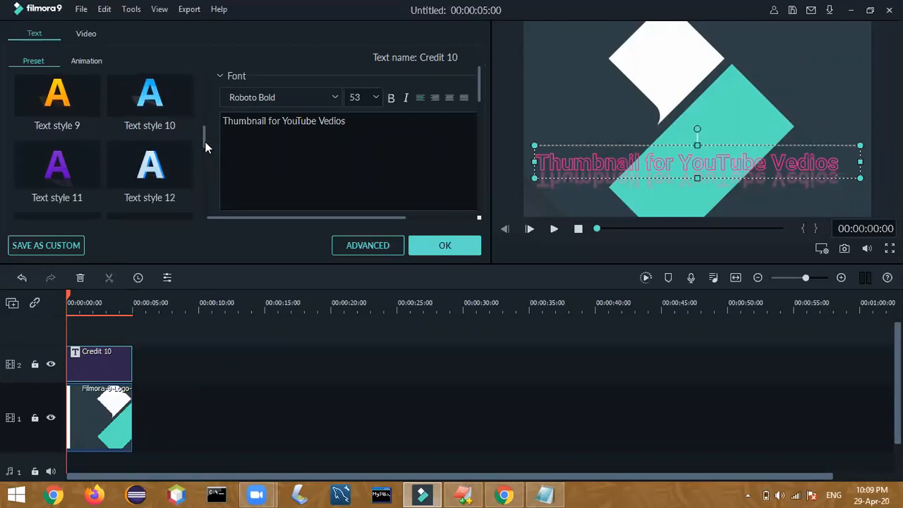
click(155, 98)
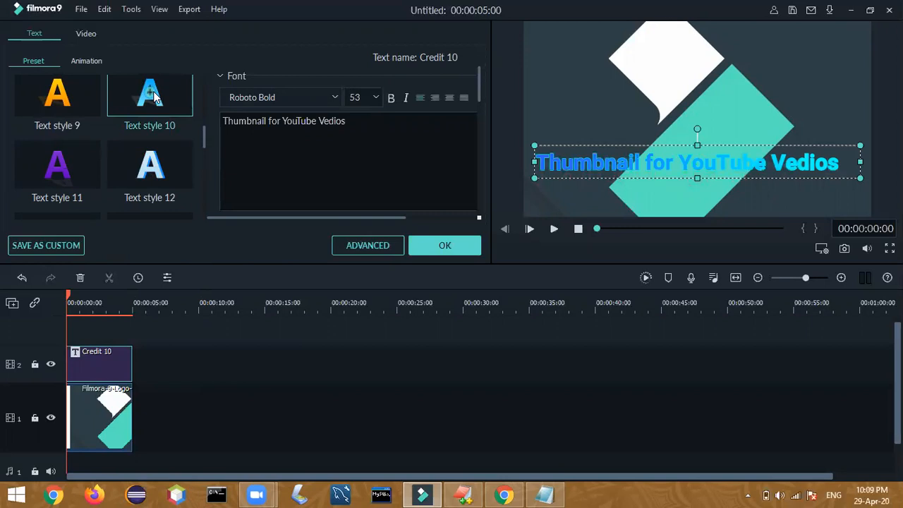
drag(202, 135, 202, 116)
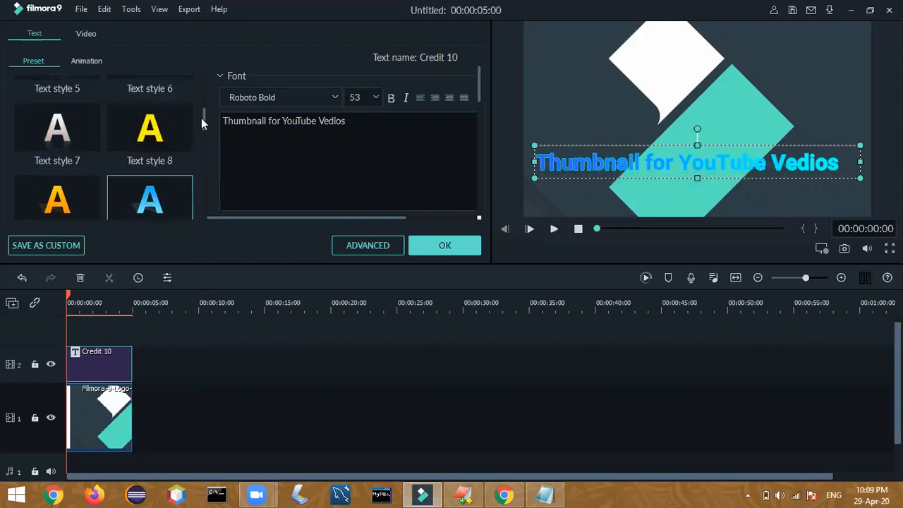
click(159, 133)
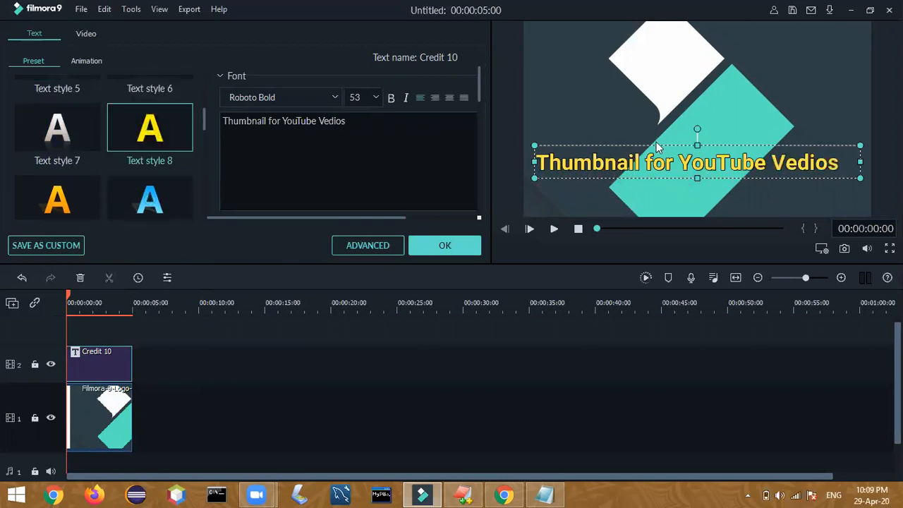
drag(734, 159, 734, 115)
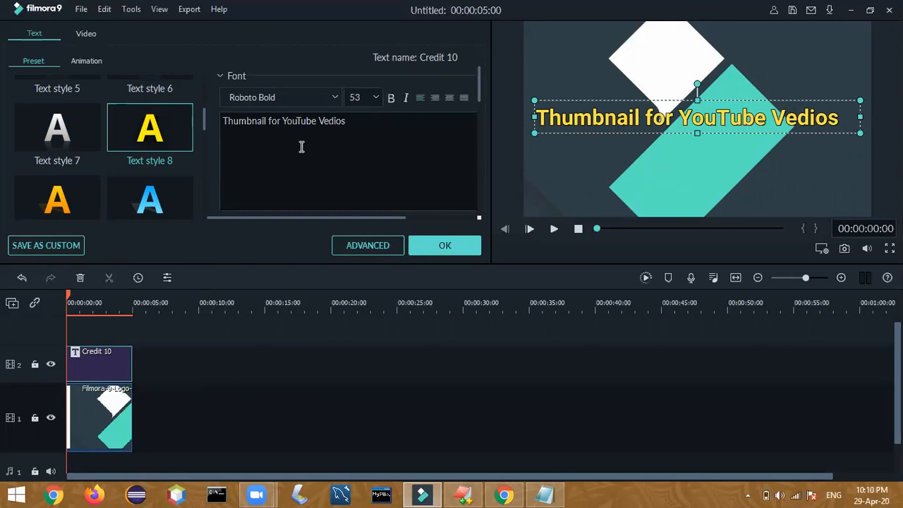
- Apply Text style 16 to the title, place it over the lower part of the logo, and accept the title edits
drag(206, 127, 197, 169)
click(156, 129)
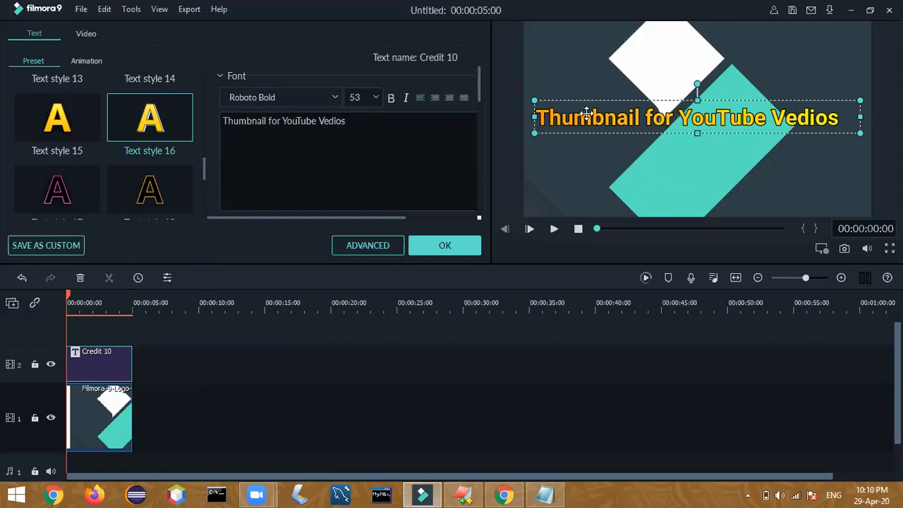
drag(594, 150, 605, 194)
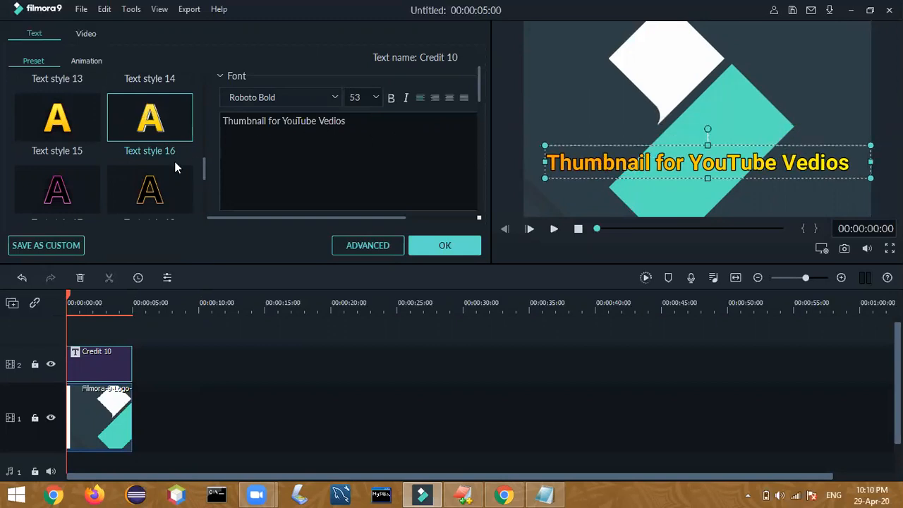
drag(202, 166, 205, 216)
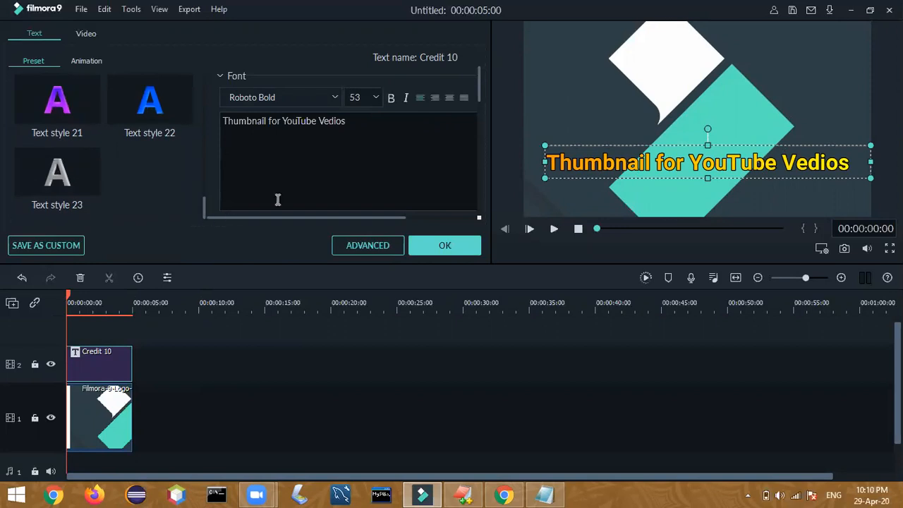
click(453, 252)
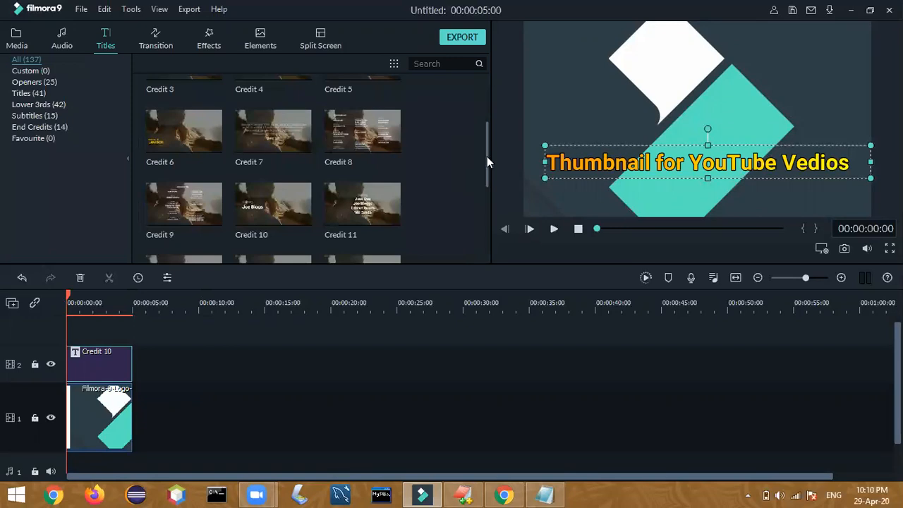
- Deselect the title in the preview and capture a snapshot of the finished thumbnail frame
drag(487, 157, 487, 161)
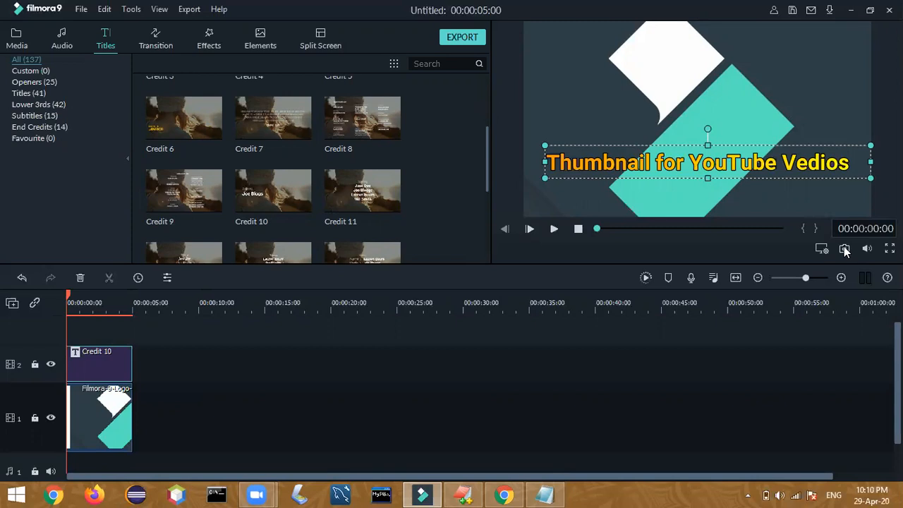
click(797, 78)
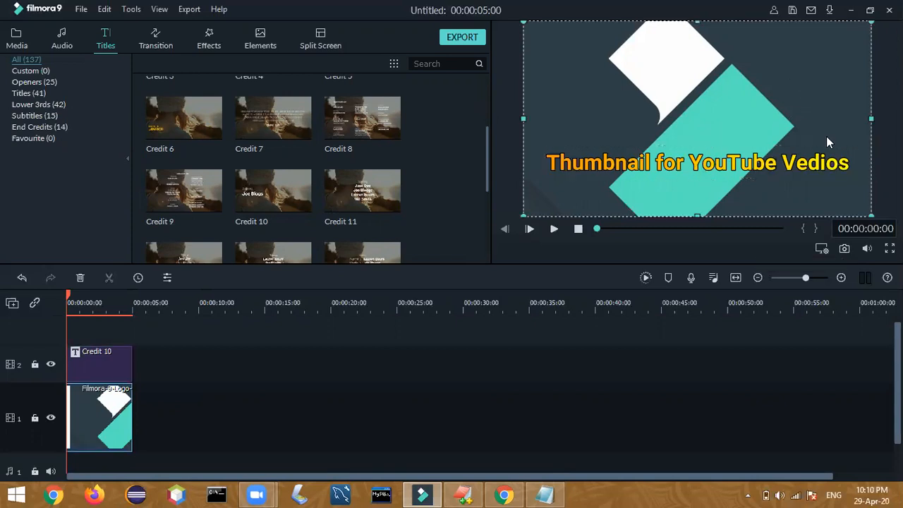
click(845, 249)
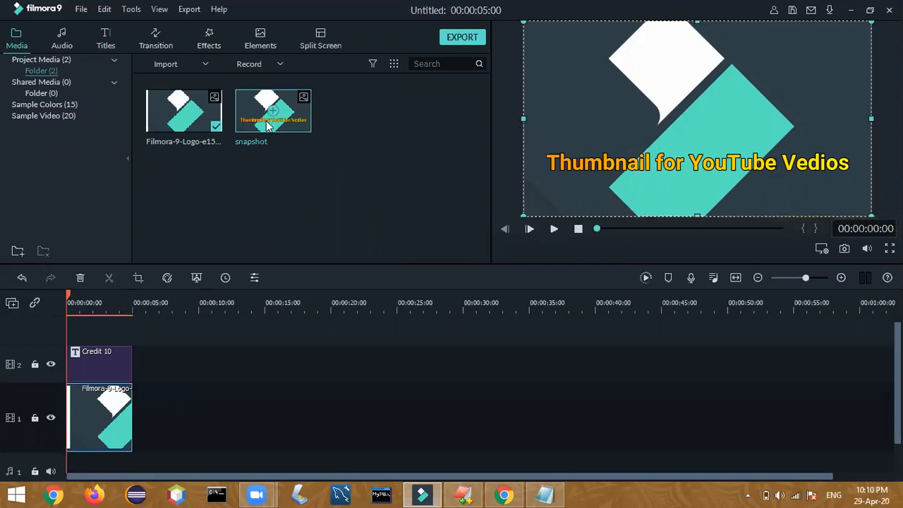
- Switch to the Snapshot folder in File Explorer and open snapshot.png to view the captured thumbnail
mouse_move(273, 134)
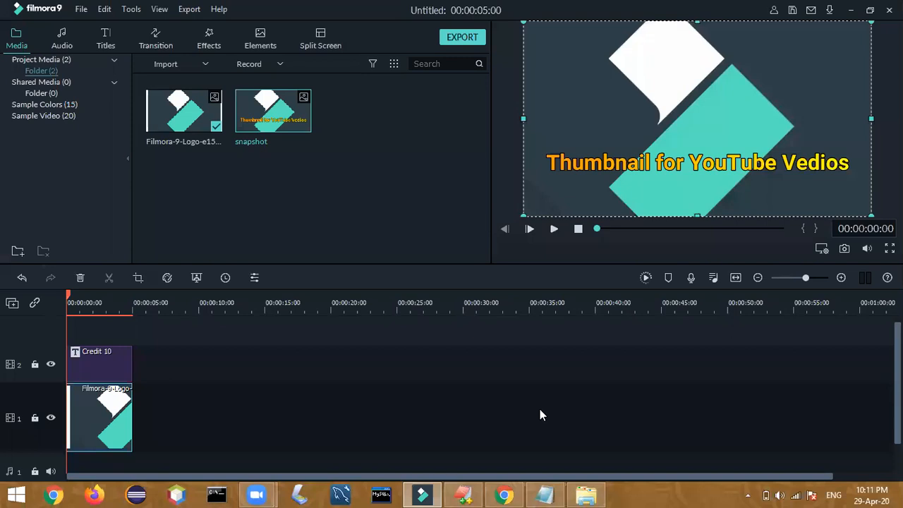
click(585, 494)
double_click(298, 90)
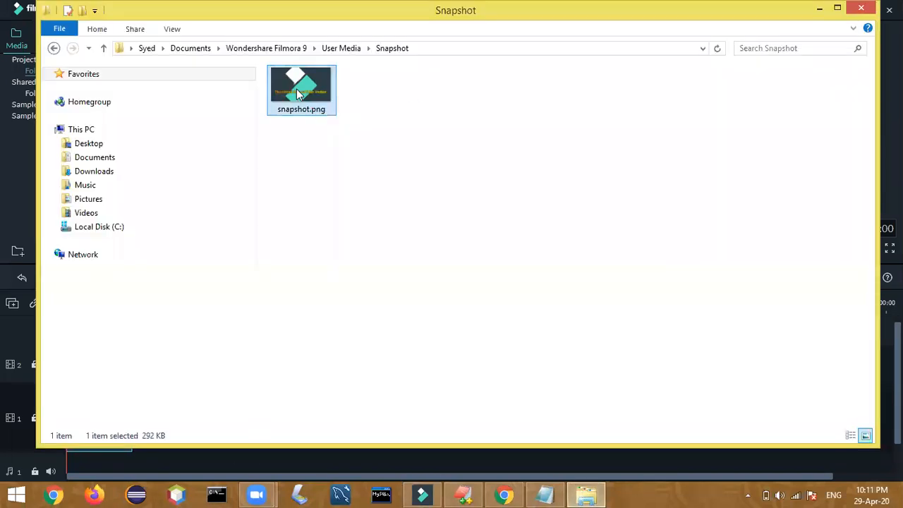